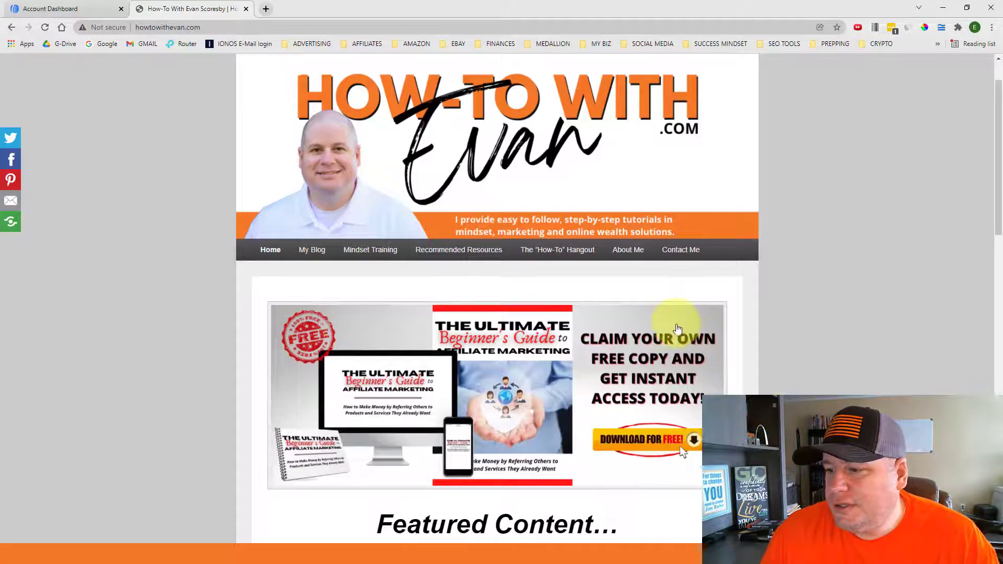
# Open the free Ultimate Beginner's Guide to Affiliate Marketing sign-up page from the HowToWithEvan.com banner
pyautogui.scroll(-1, 678, 329)
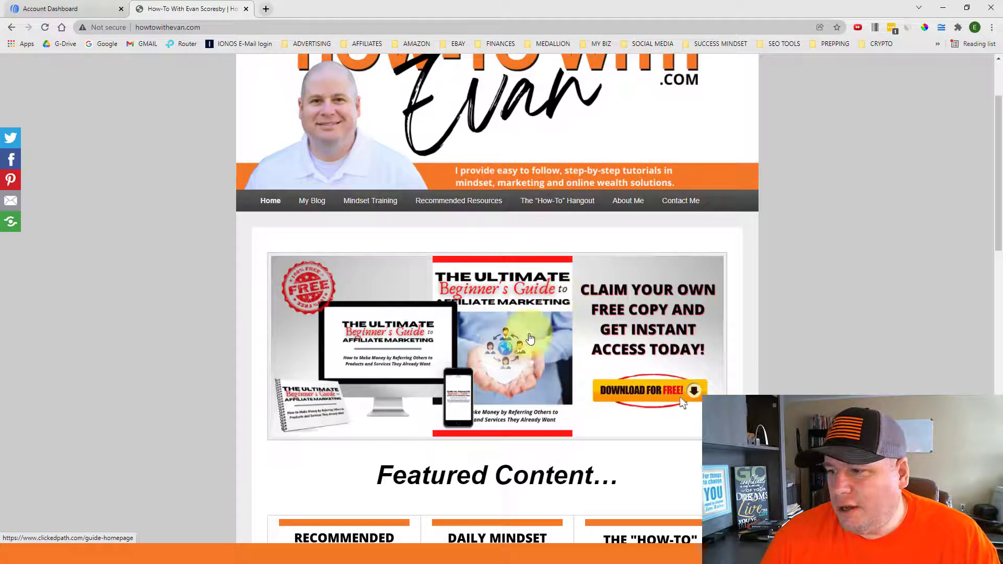
pyautogui.click(473, 316)
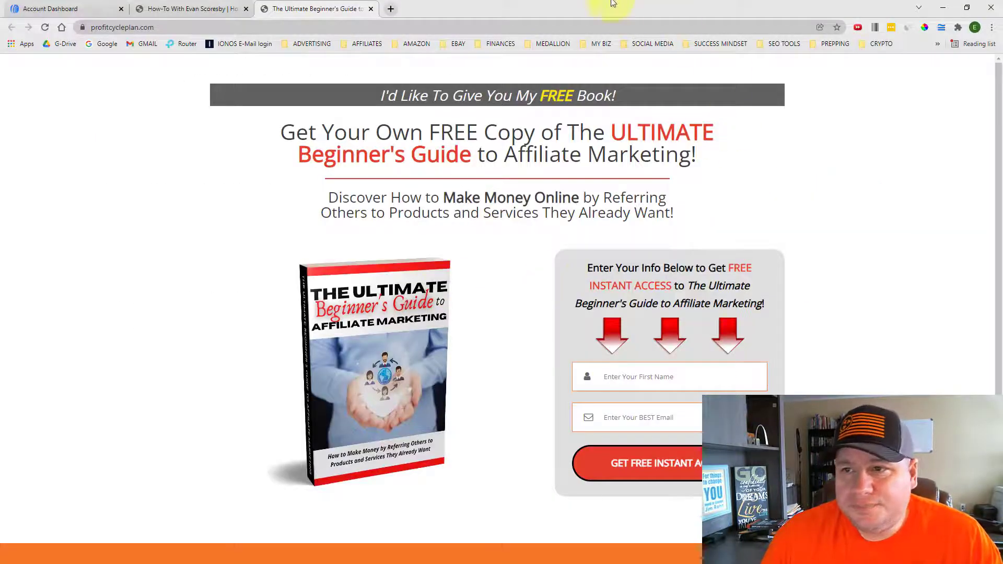
# Return to the AWeber Account Dashboard and show the dropdown of existing lists beside am_guide
pyautogui.click(58, 10)
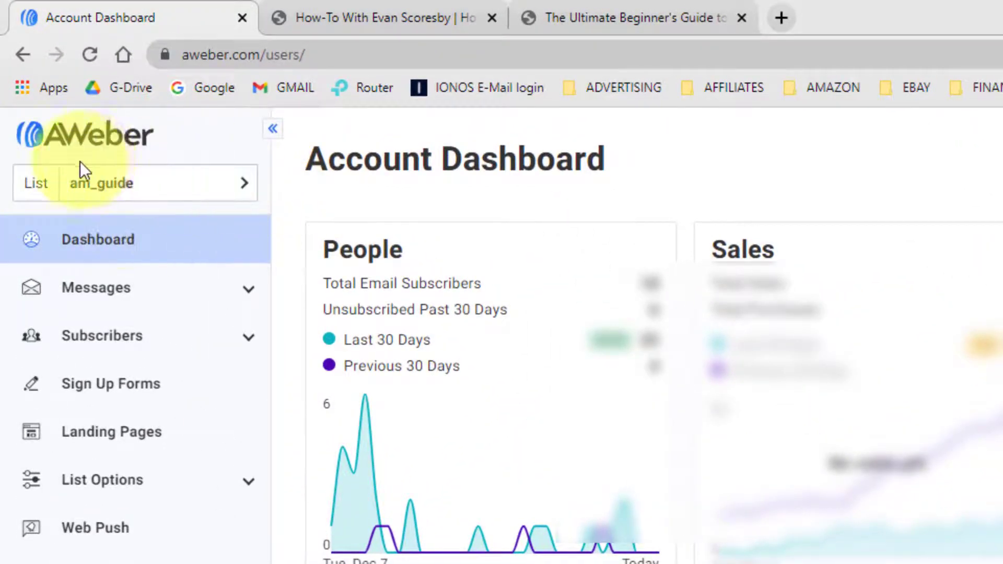
pyautogui.click(244, 186)
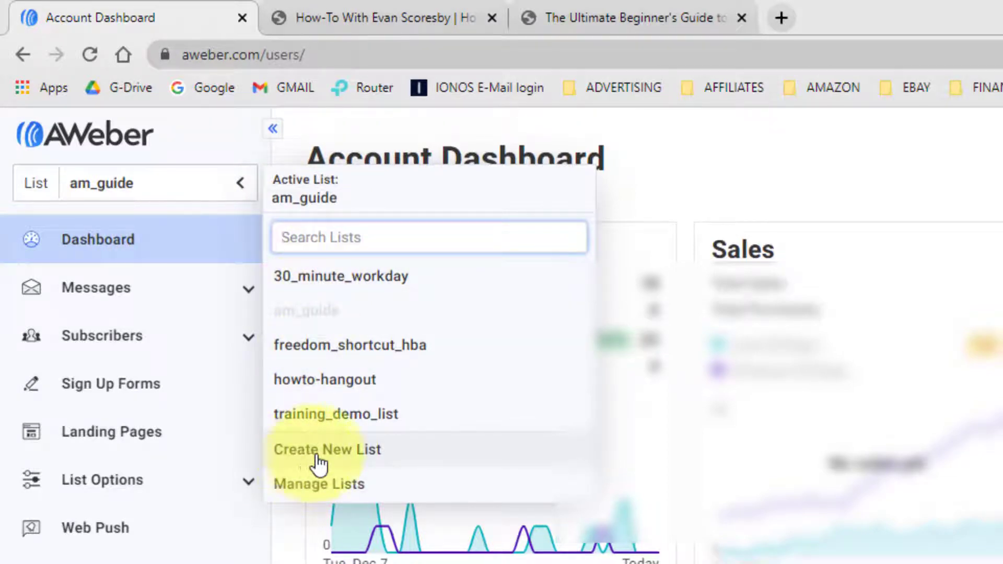
pyautogui.click(380, 462)
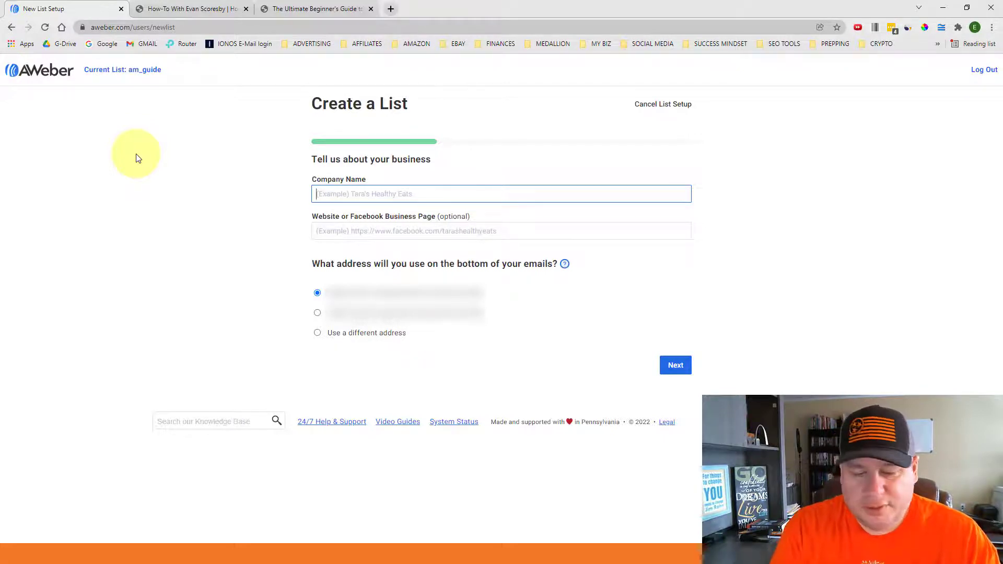
pyautogui.write('How')
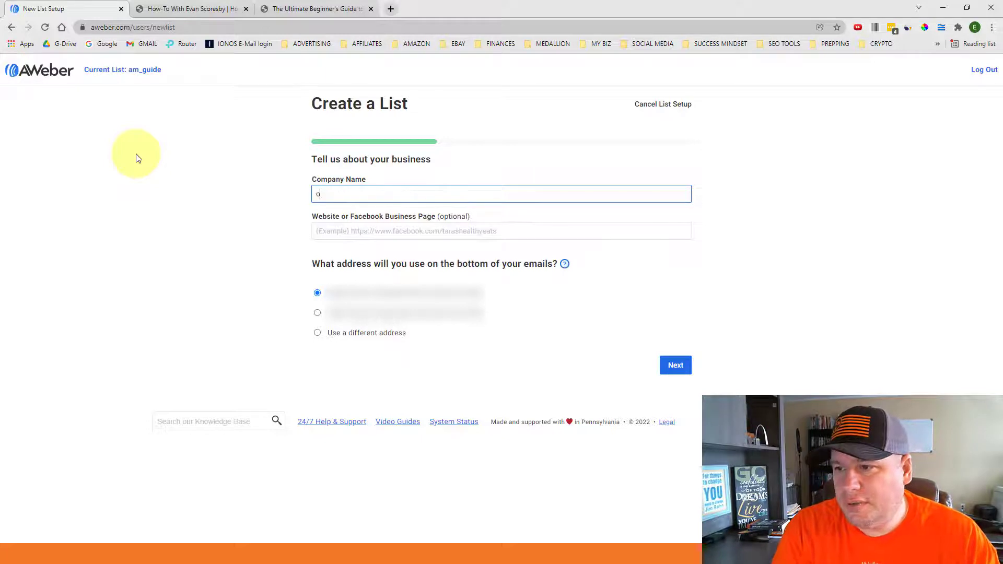
pyautogui.write('ToWithEvan')
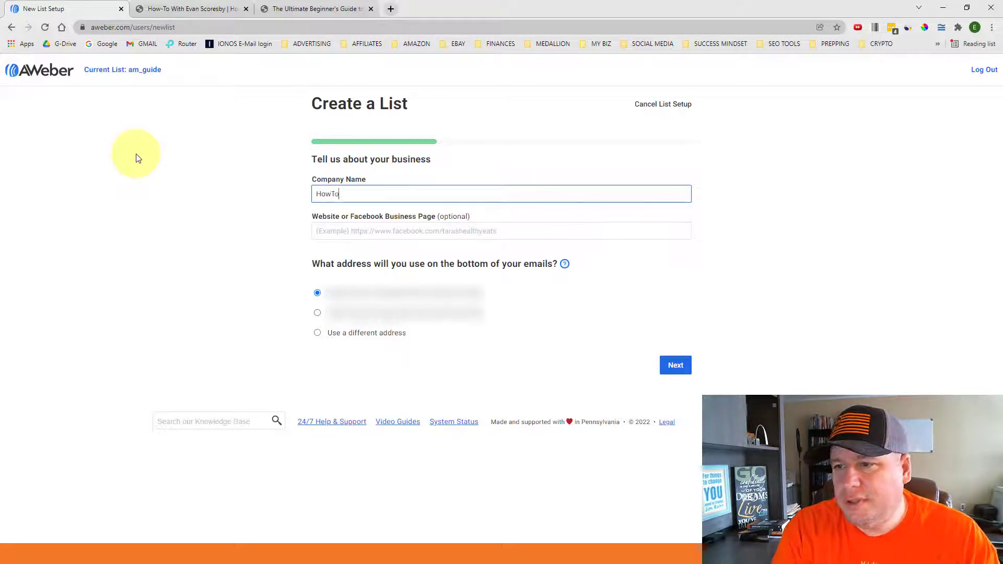
pyautogui.write('.com')
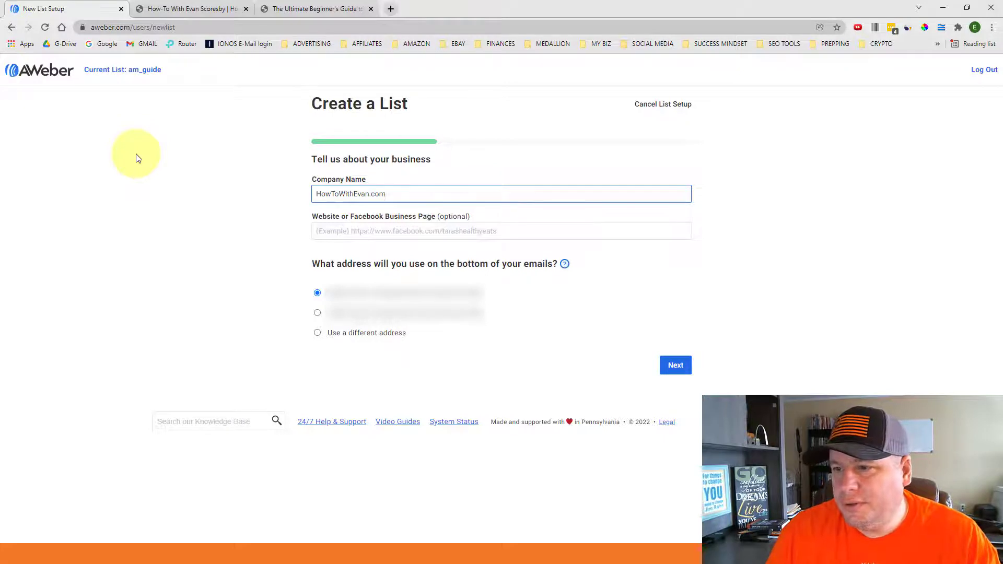
pyautogui.press('BackSpace')
pyautogui.press('BackSpace')
pyautogui.press('BackSpace')
pyautogui.press('BackSpace')
pyautogui.press('BackSpace')
pyautogui.press('BackSpace')
pyautogui.press('BackSpace')
pyautogui.press('BackSpace')
pyautogui.press('BackSpace')
pyautogui.press('BackSpace')
pyautogui.press('BackSpace')
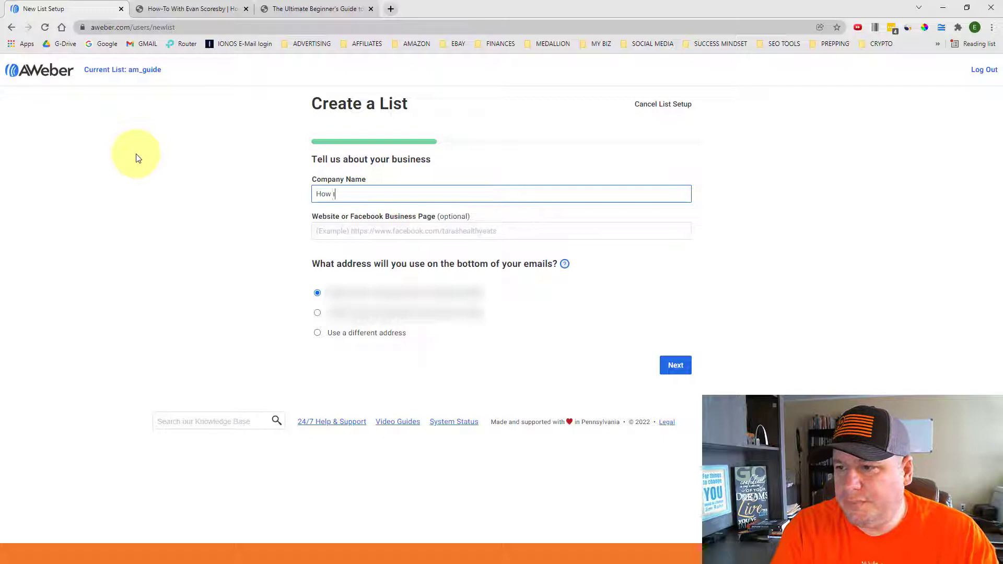
pyautogui.write('o')
pyautogui.write(' With Evan')
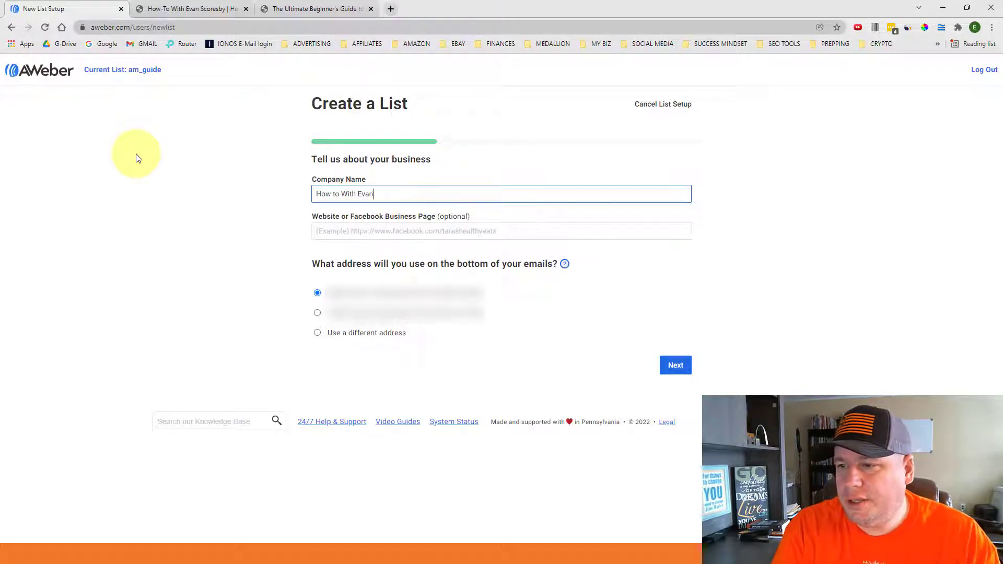
pyautogui.press('Tab')
pyautogui.write('h')
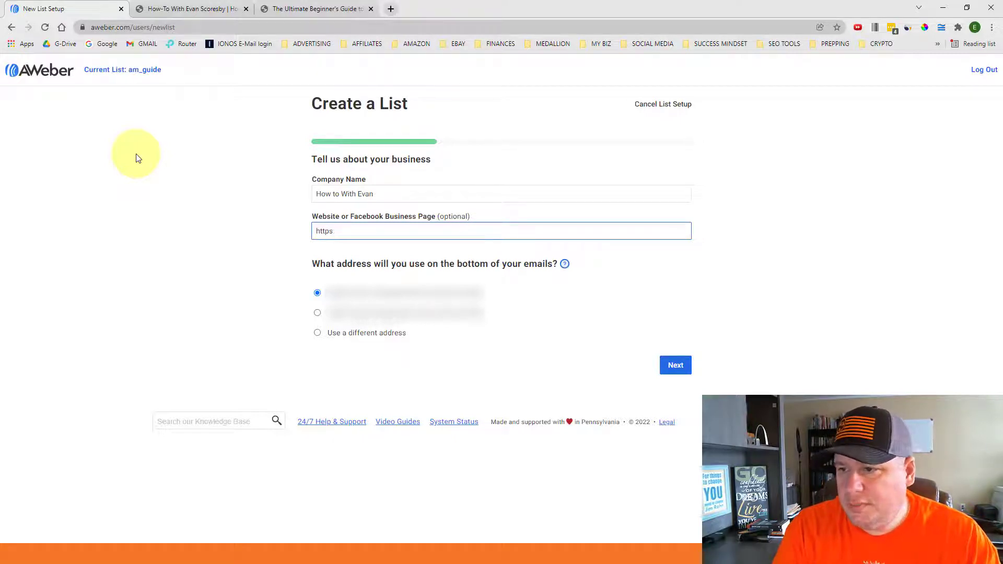
pyautogui.write('ttp:/')
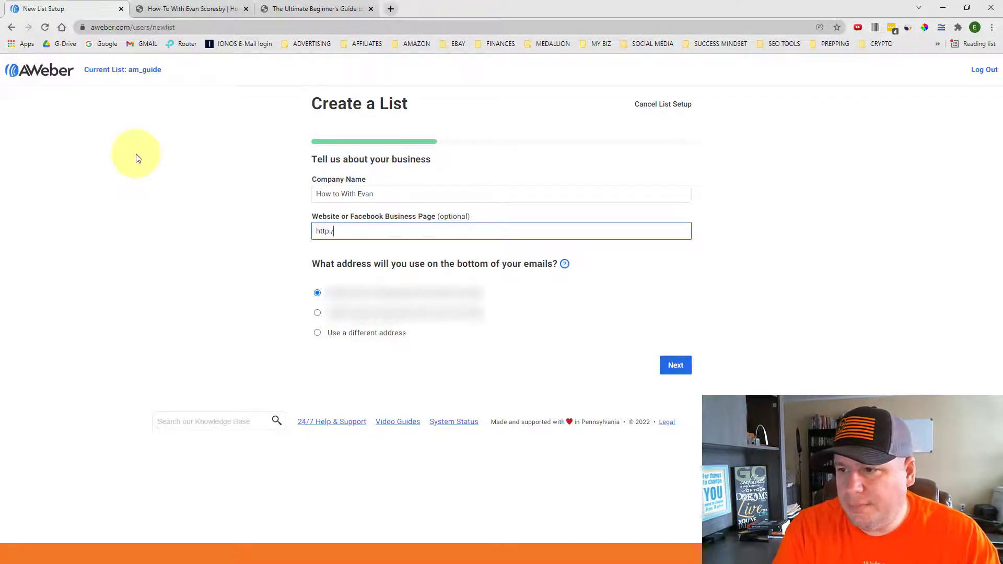
pyautogui.write('/www.how')
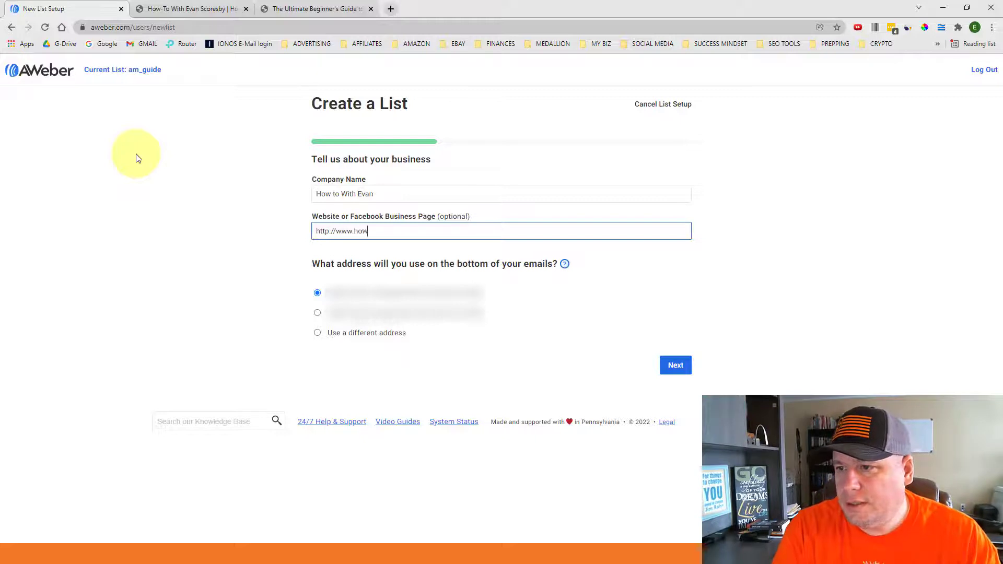
pyautogui.write('towithevan.com')
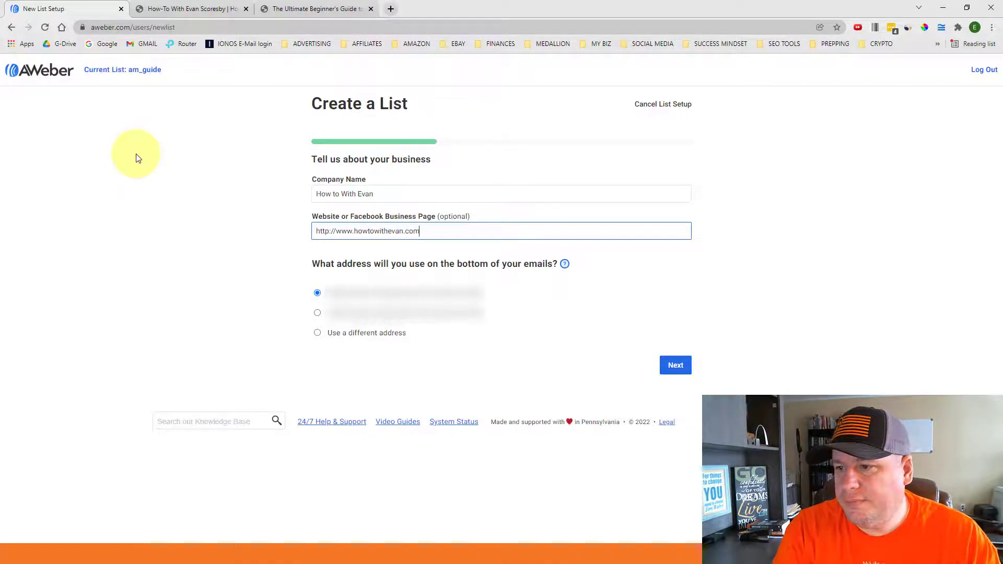
pyautogui.press('Tab')
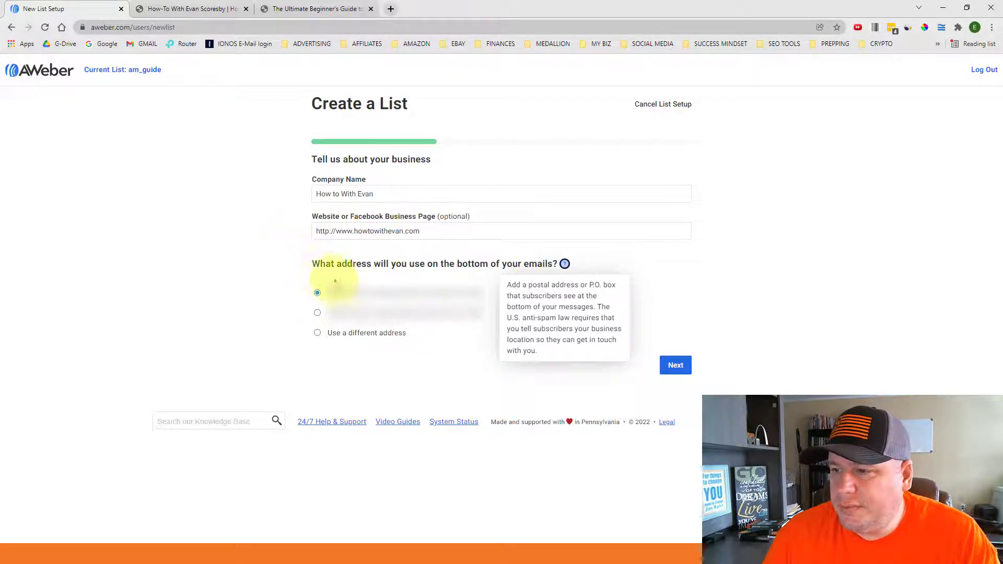
pyautogui.click(446, 386)
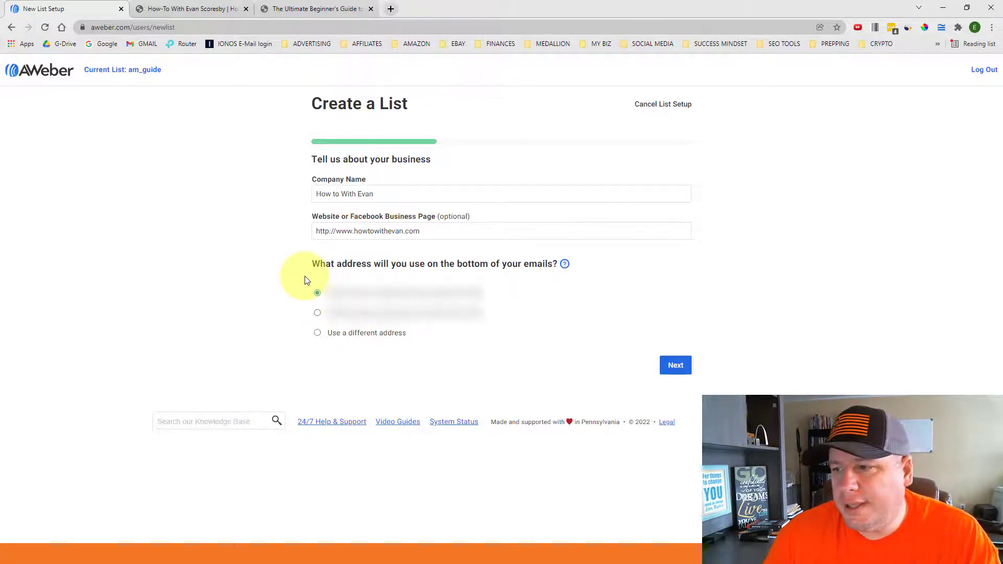
# Continue past the business details and name the list 'An Amazing Widget'
pyautogui.click(670, 369)
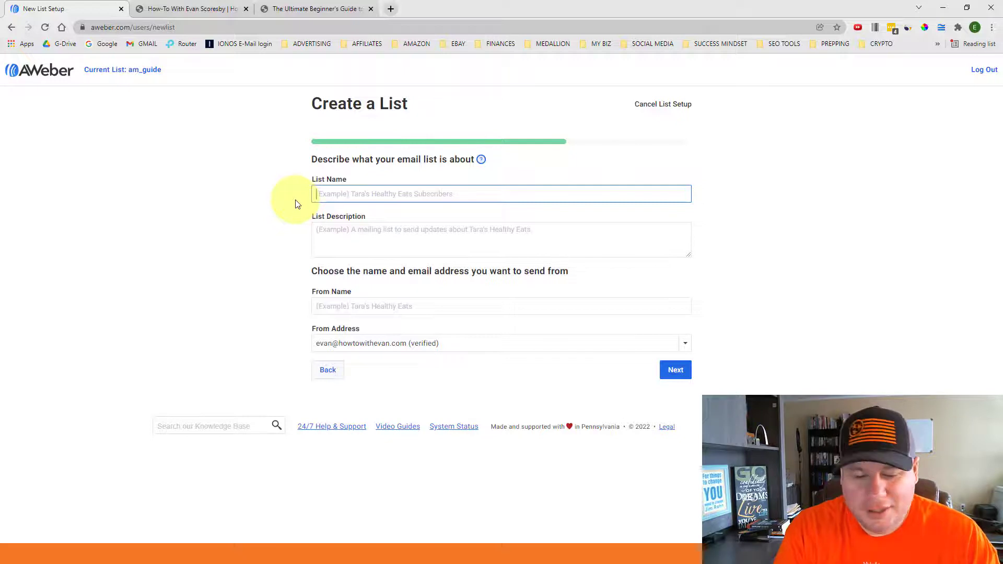
pyautogui.write('An ')
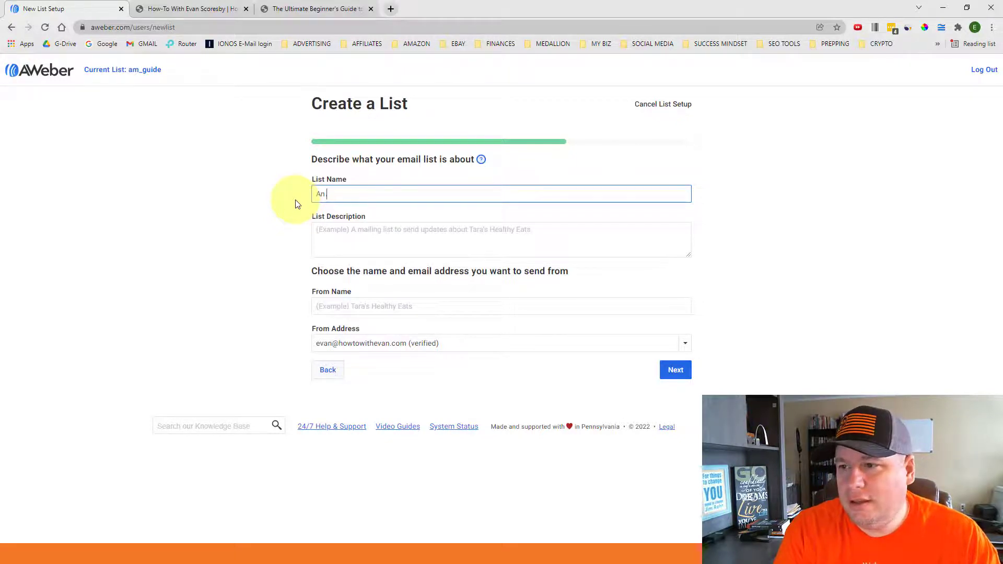
pyautogui.write('Amazong Widget')
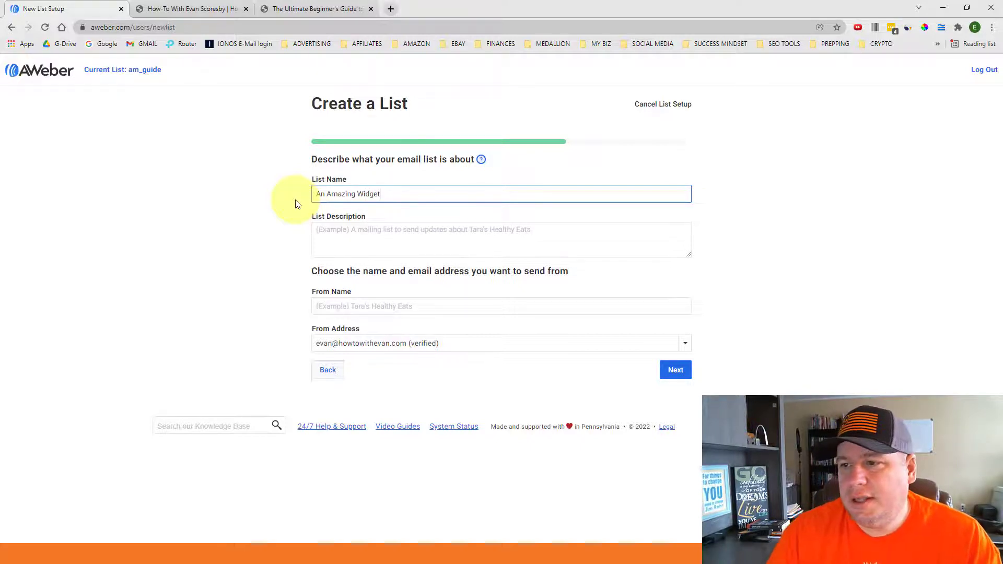
pyautogui.click(329, 233)
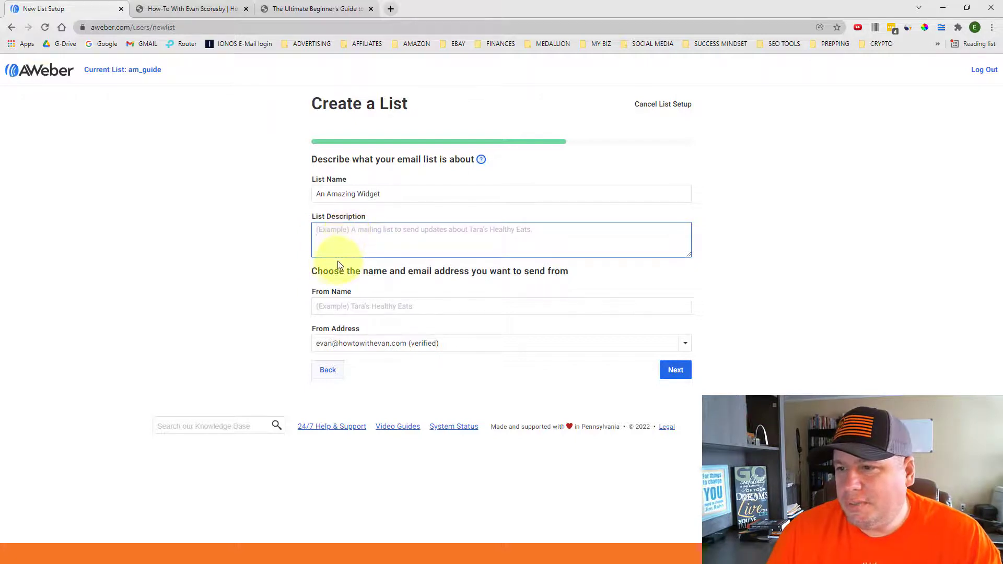
# Enter the sender's From Name and the list description 'Demo', moving on to the confirmation message
pyautogui.click(331, 308)
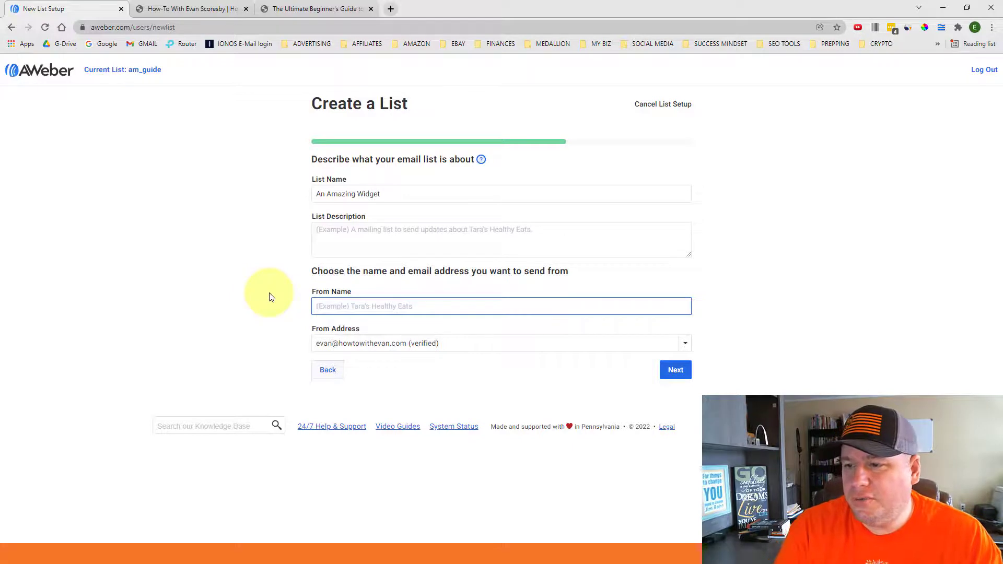
pyautogui.write('Evan Scoresby')
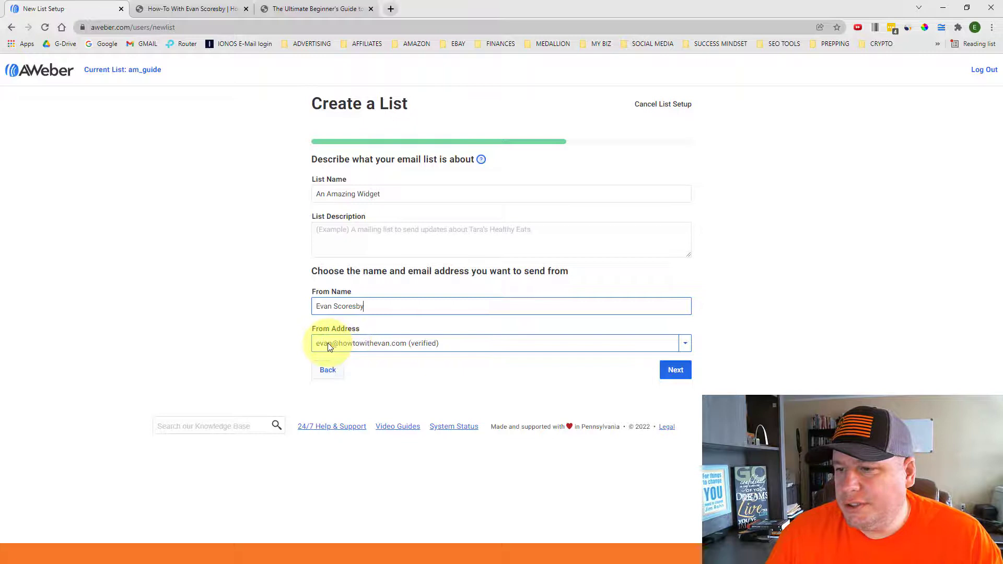
pyautogui.click(677, 371)
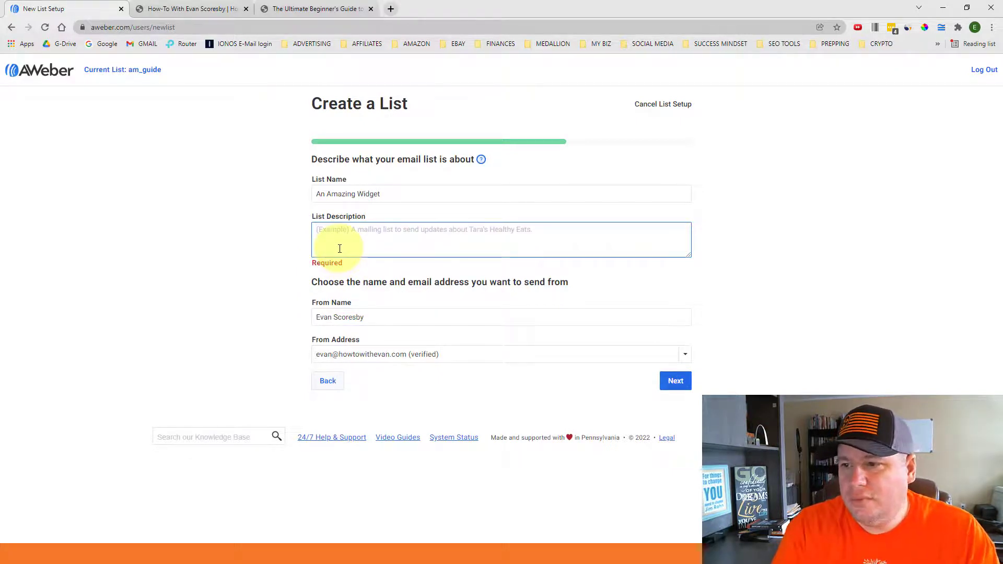
pyautogui.write('Demo')
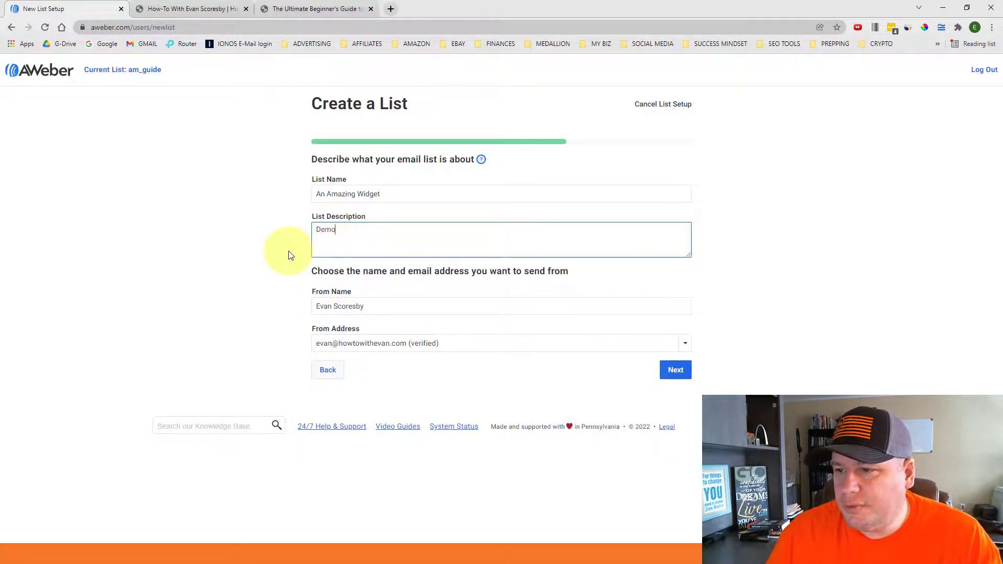
pyautogui.click(674, 370)
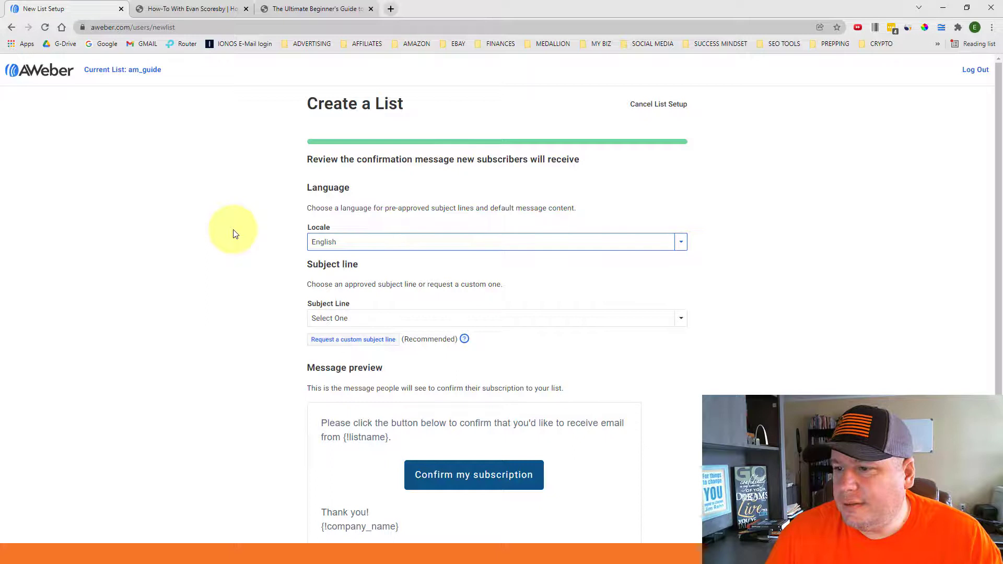
pyautogui.scroll(-1, 233, 233)
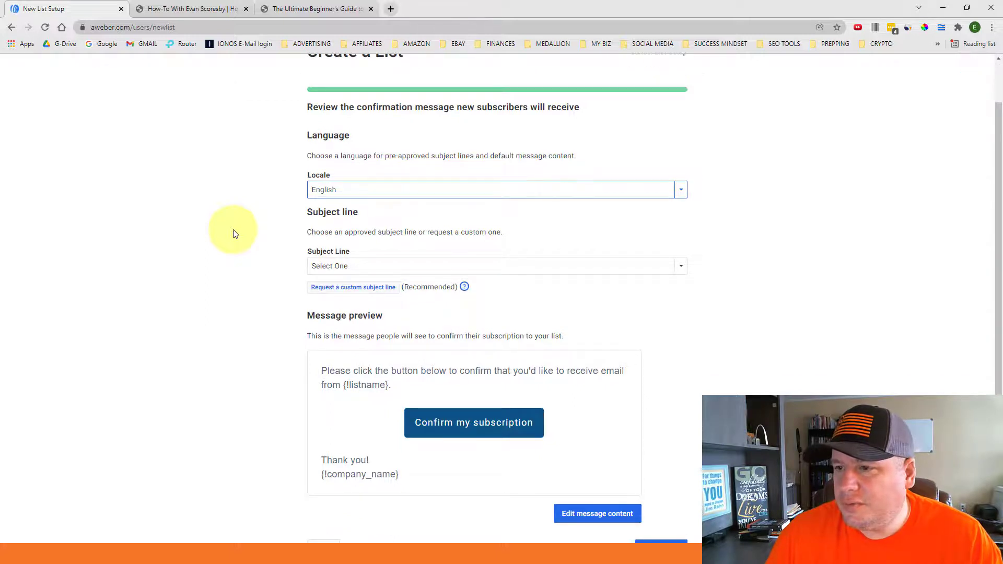
pyautogui.scroll(1, 234, 234)
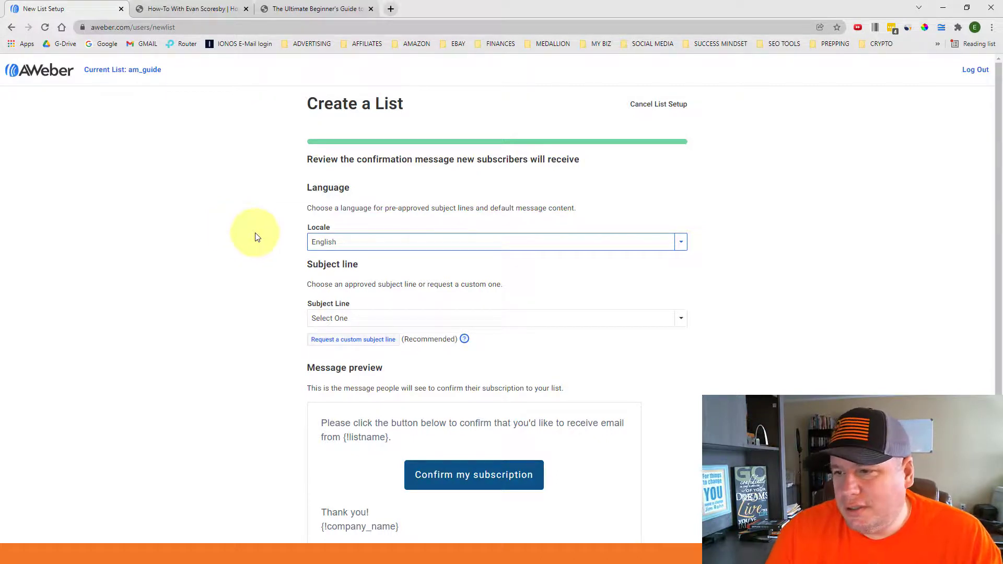
# Keep English and set the confirmation subject to 'Response Required: Please confirm your request for information.'
pyautogui.click(348, 240)
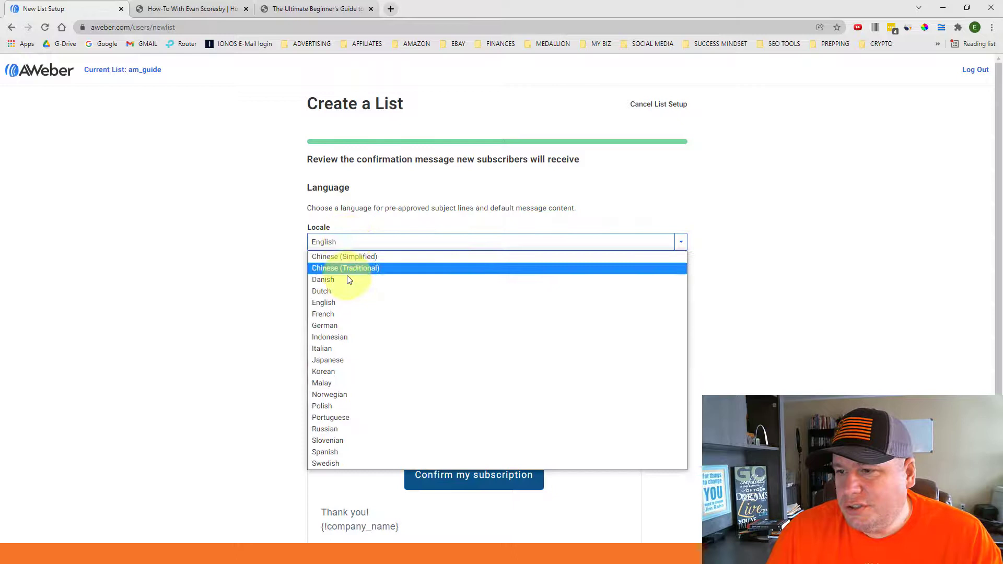
pyautogui.click(333, 302)
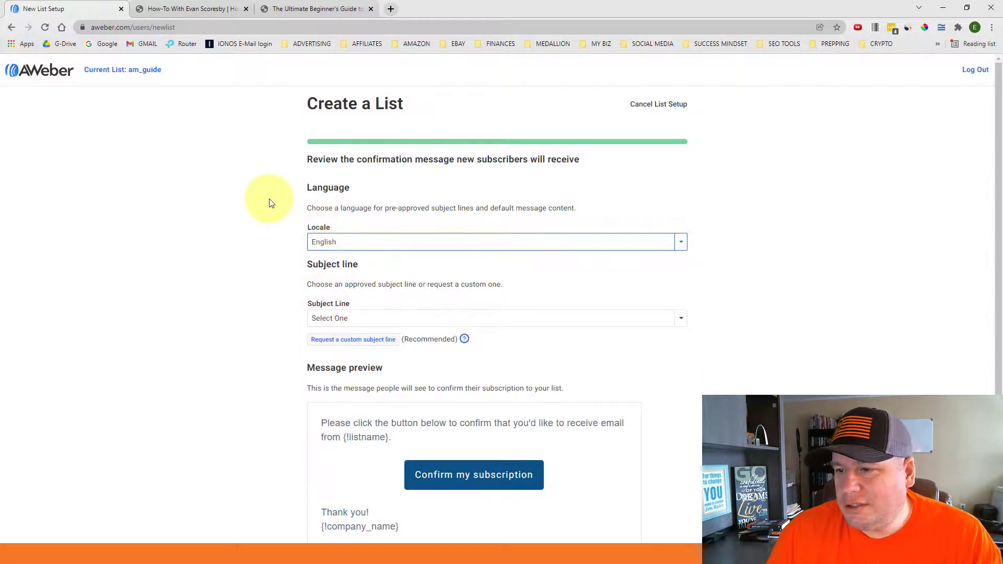
pyautogui.scroll(-1, 310, 198)
pyautogui.scroll(-1, 310, 199)
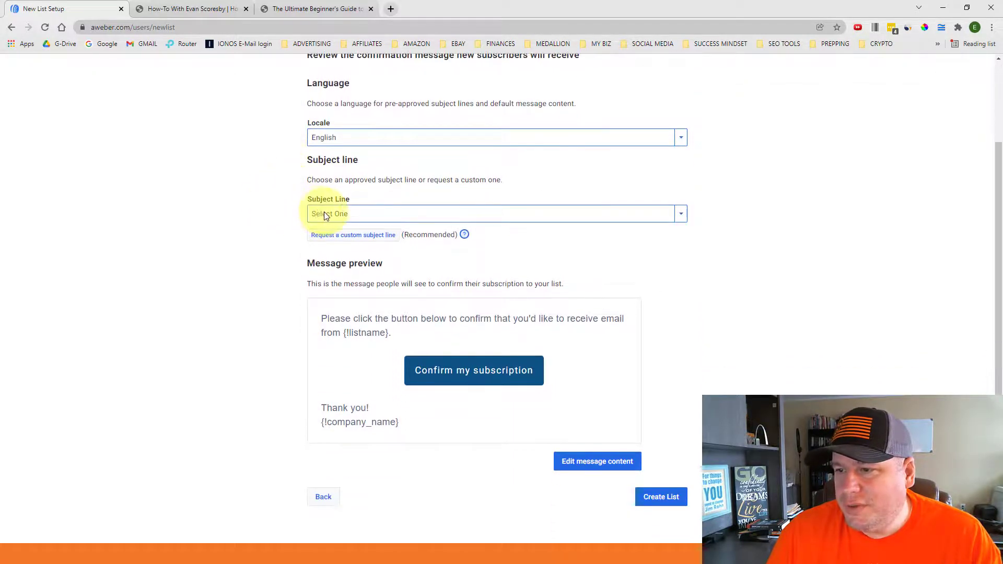
pyautogui.click(325, 214)
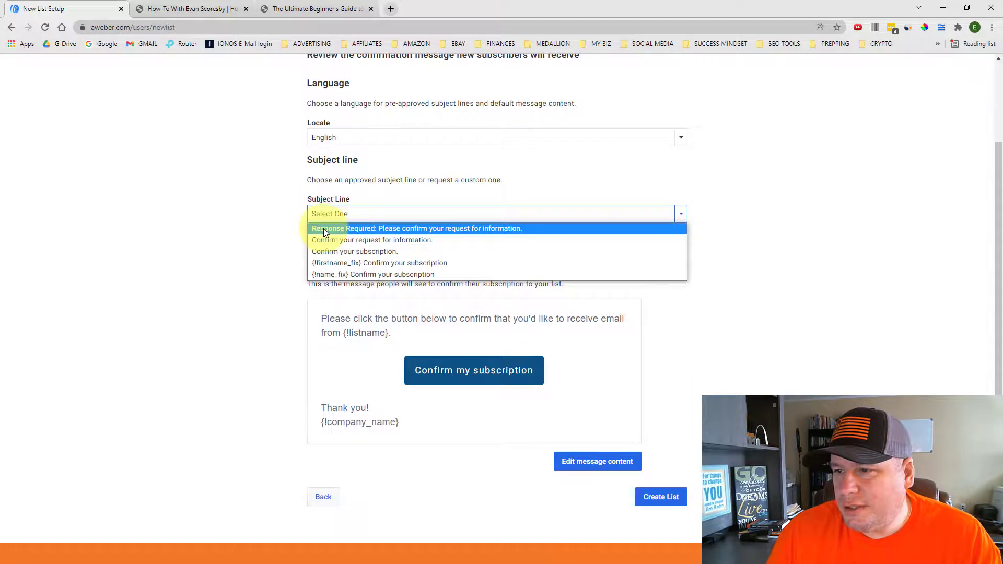
pyautogui.click(325, 230)
pyautogui.scroll(-1, 267, 215)
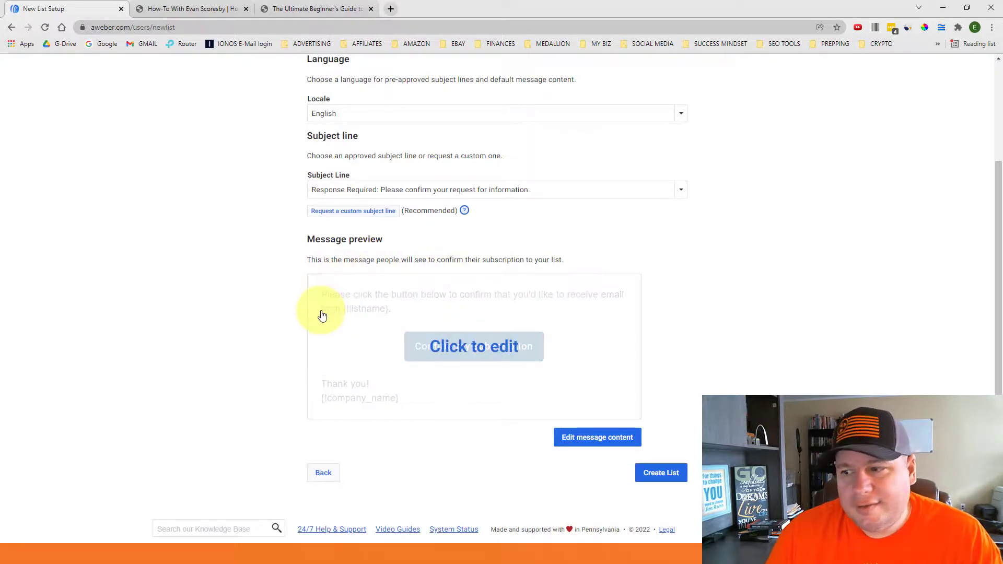
# Create the list 'An Amazing Widget' with these settings
pyautogui.click(663, 480)
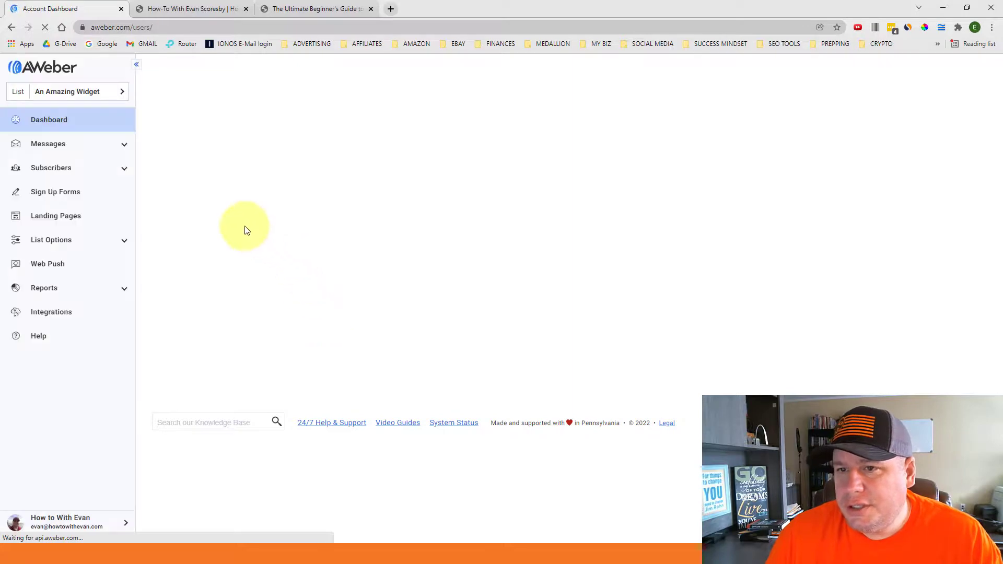
# Open the sidebar list picker to confirm An Amazing Widget is the active list
pyautogui.click(123, 95)
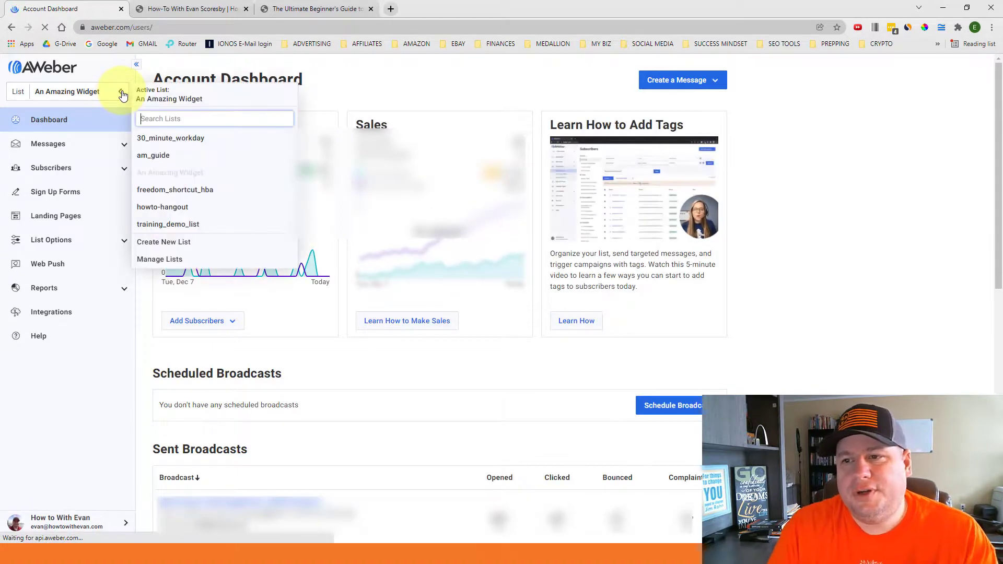